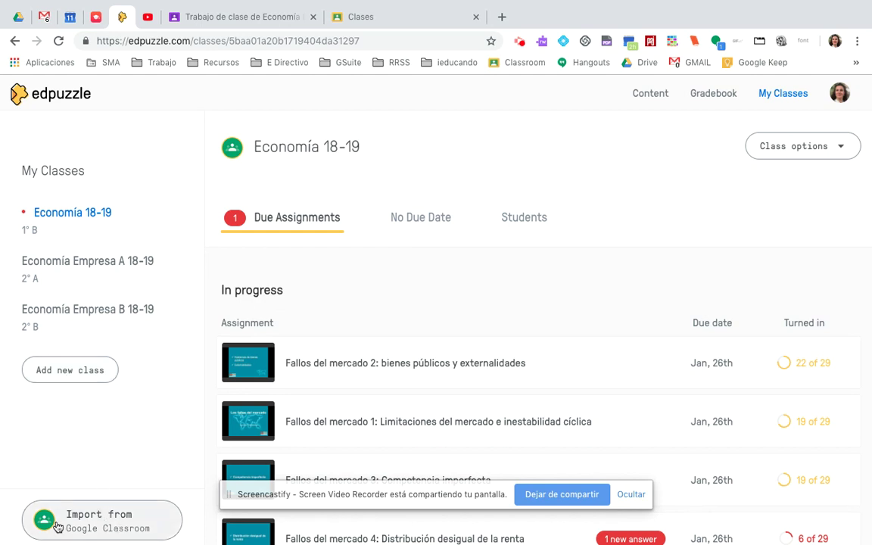
# Import the Prueba 2 and Prueba 1 classes from Google Classroom and leave the class import list.
pyautogui.click(96, 524)
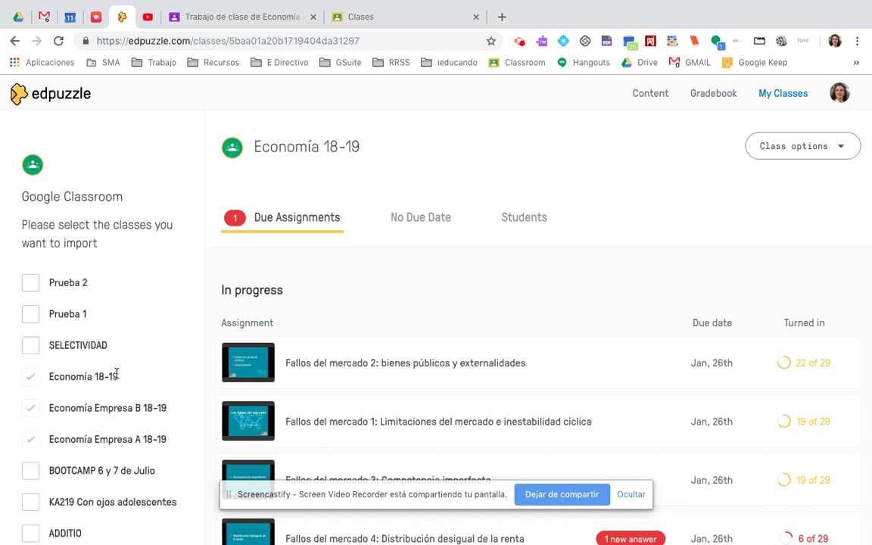
pyautogui.scroll(-3, 116, 374)
pyautogui.scroll(2, 118, 370)
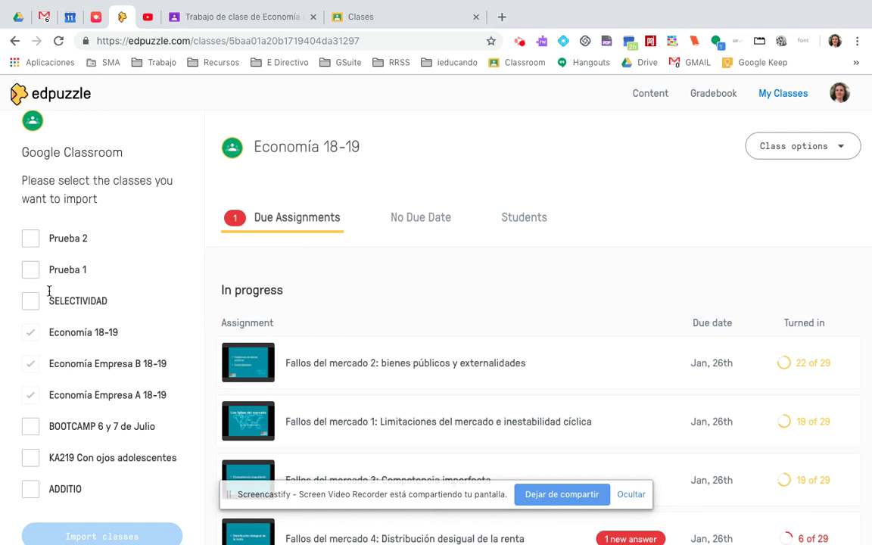
pyautogui.click(30, 240)
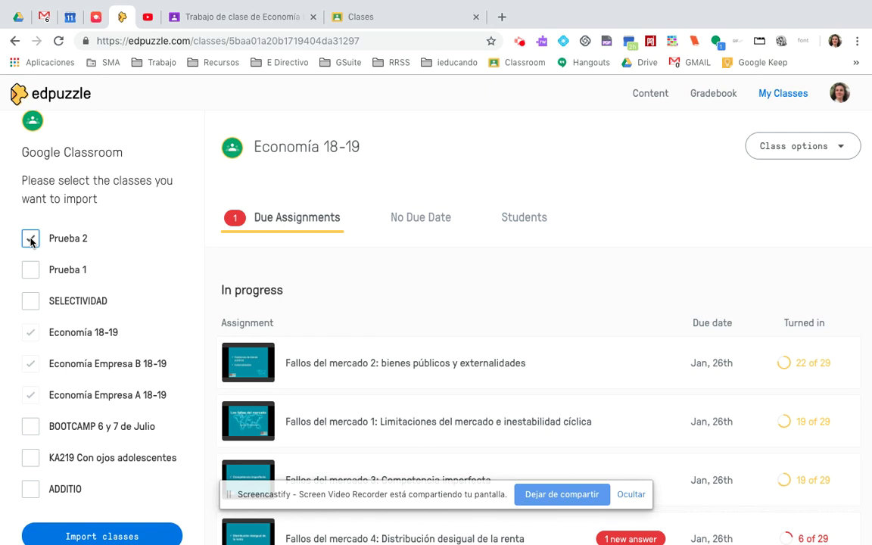
pyautogui.click(31, 270)
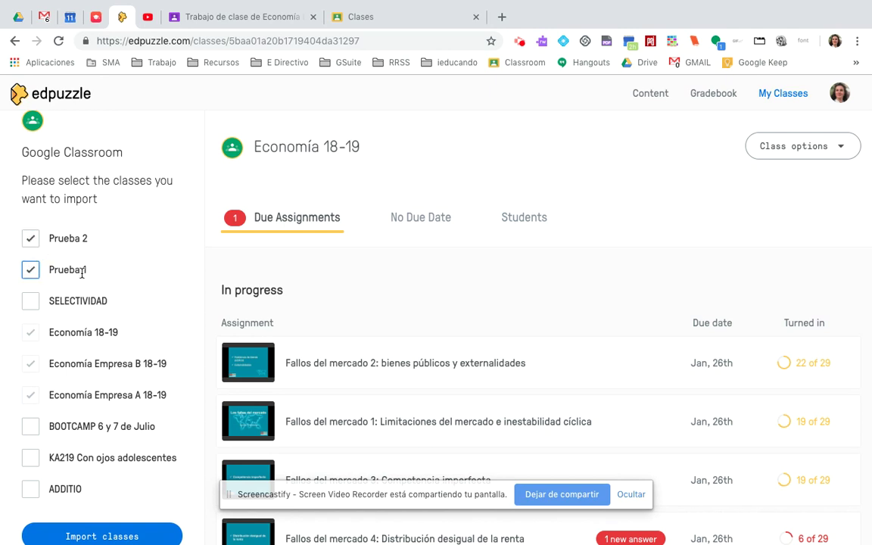
pyautogui.scroll(-2, 122, 312)
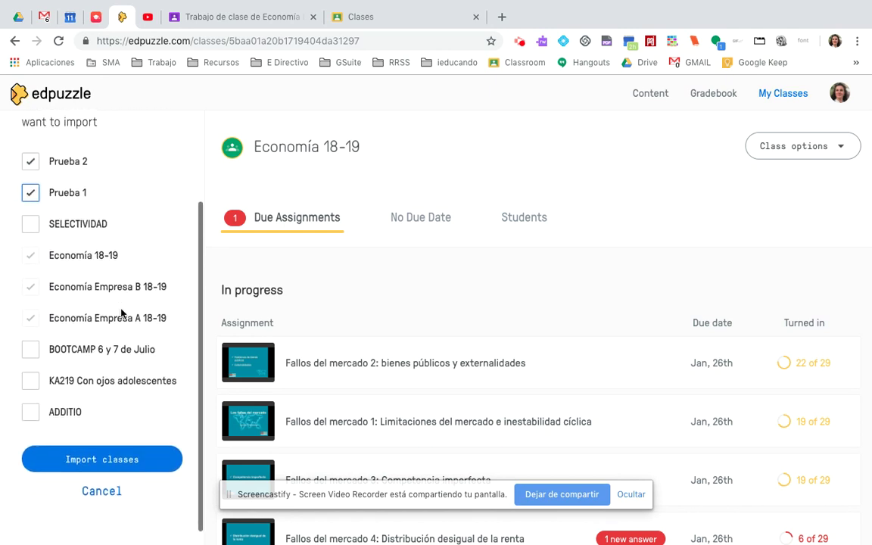
pyautogui.click(107, 458)
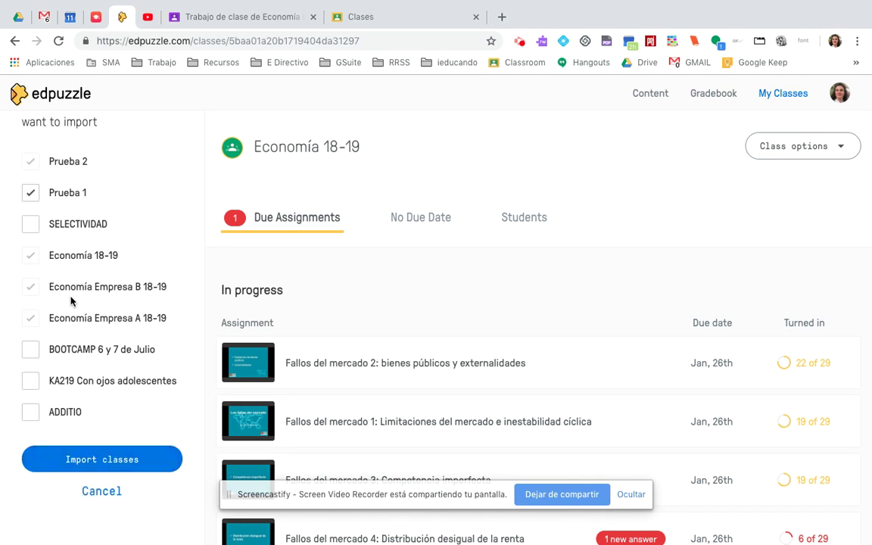
pyautogui.click(110, 464)
pyautogui.click(99, 492)
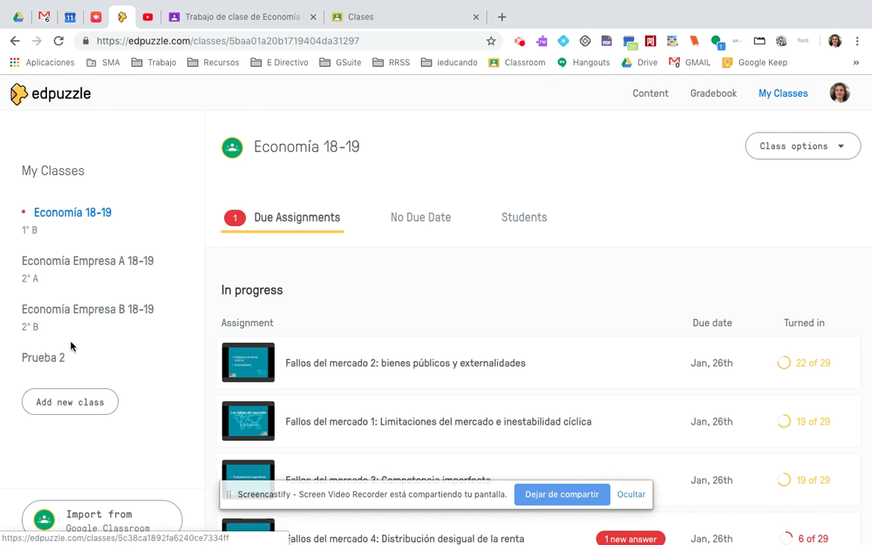
# Import the remaining Prueba 1 class from Google Classroom.
pyautogui.click(90, 525)
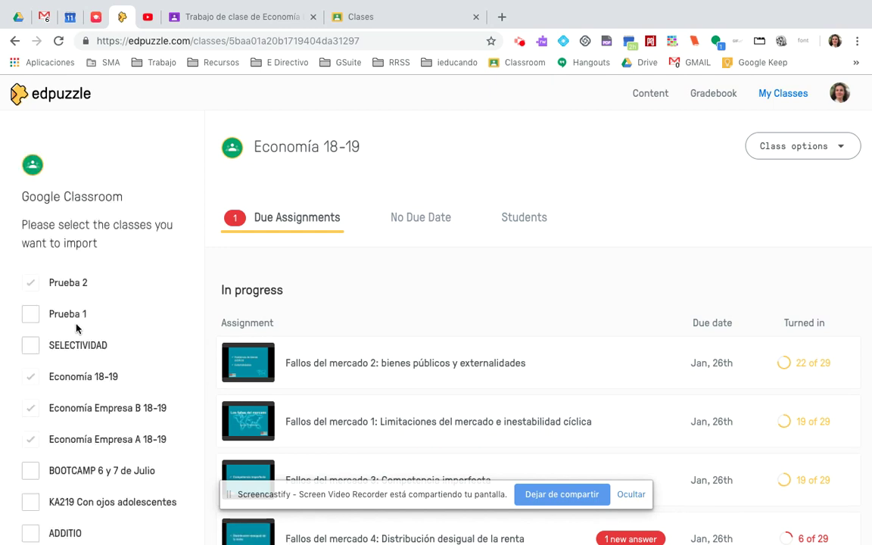
pyautogui.click(31, 315)
pyautogui.scroll(-2, 80, 356)
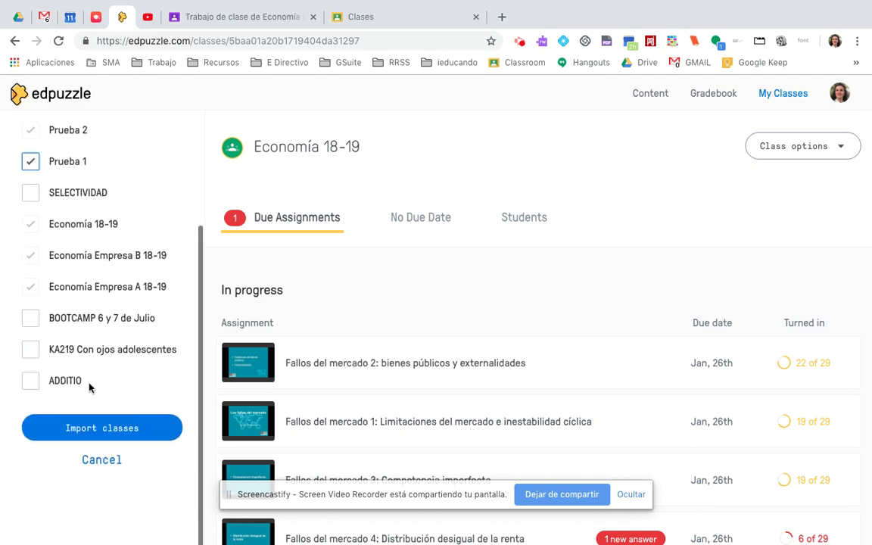
pyautogui.click(102, 430)
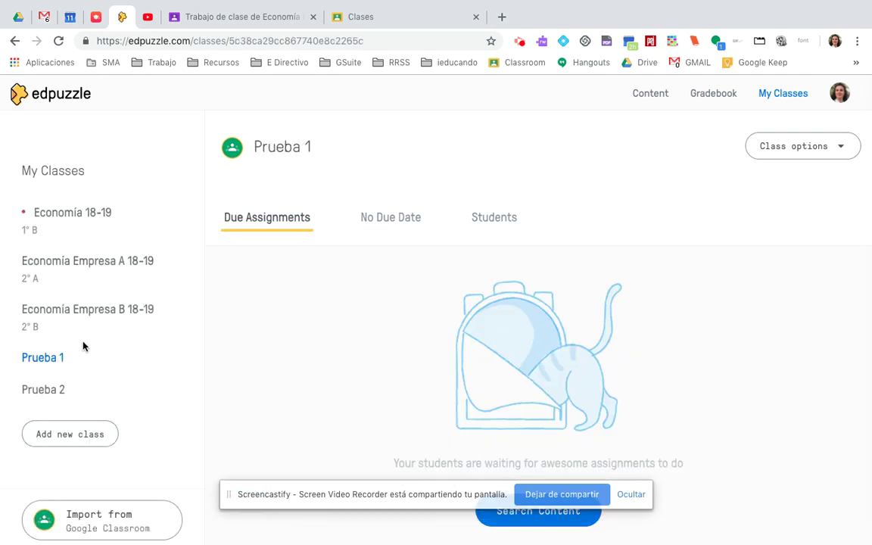
# Check the student list of Prueba 1 and import the Google Classroom students into Prueba 2.
pyautogui.click(53, 355)
pyautogui.click(499, 219)
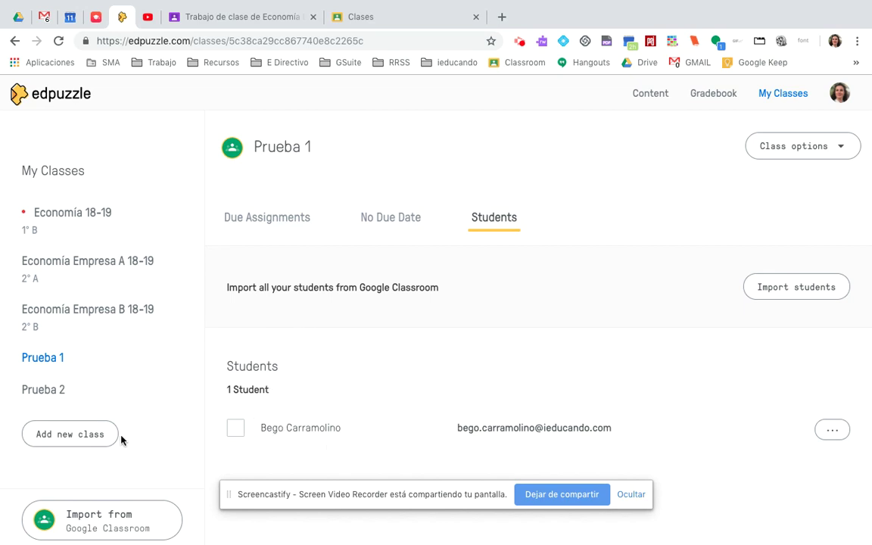
pyautogui.click(30, 391)
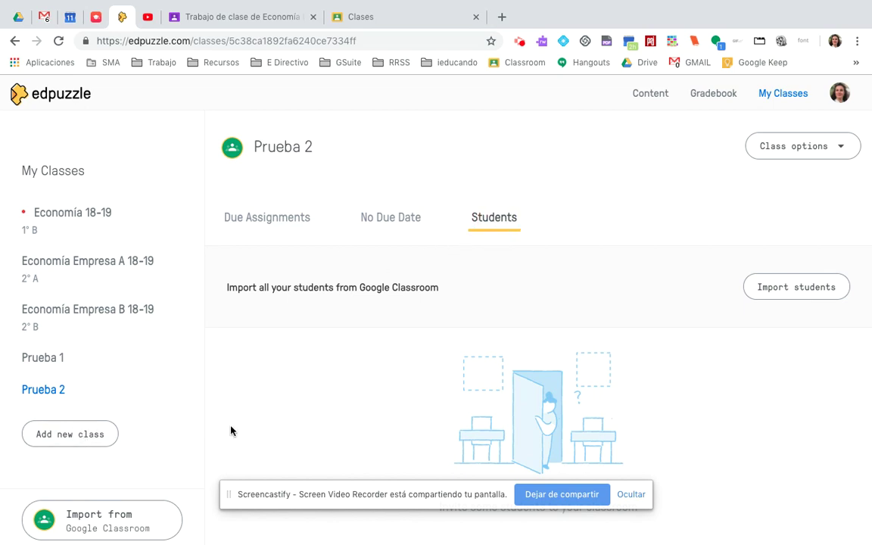
pyautogui.click(798, 292)
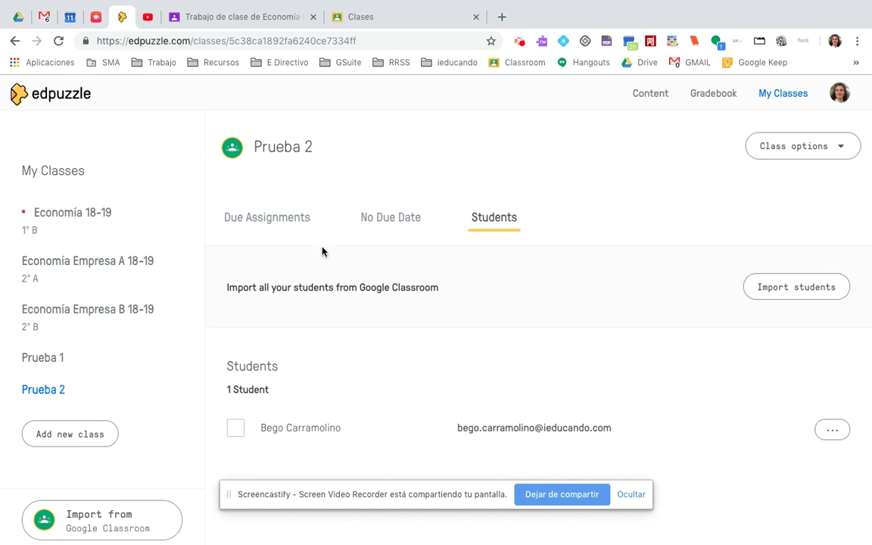
# Look at the My Content folders and search the YouTube channel for "punto muerto".
pyautogui.click(657, 96)
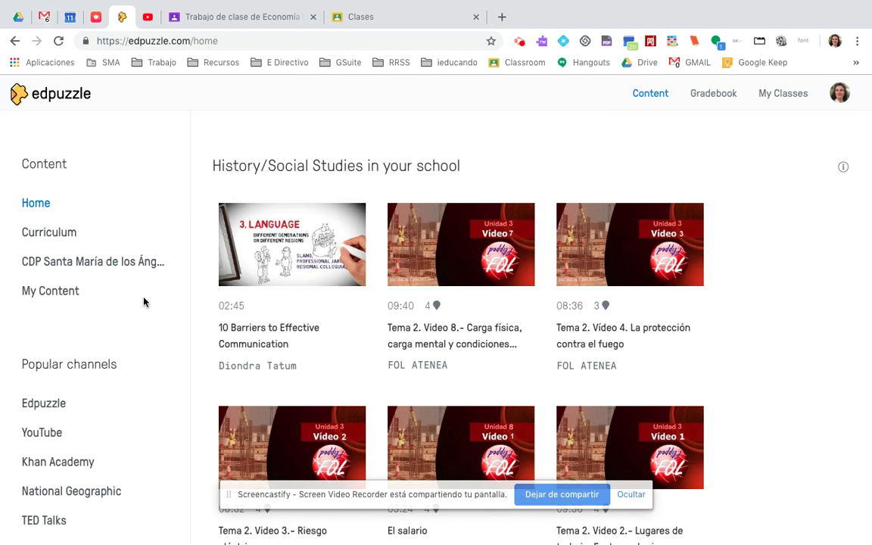
pyautogui.click(53, 296)
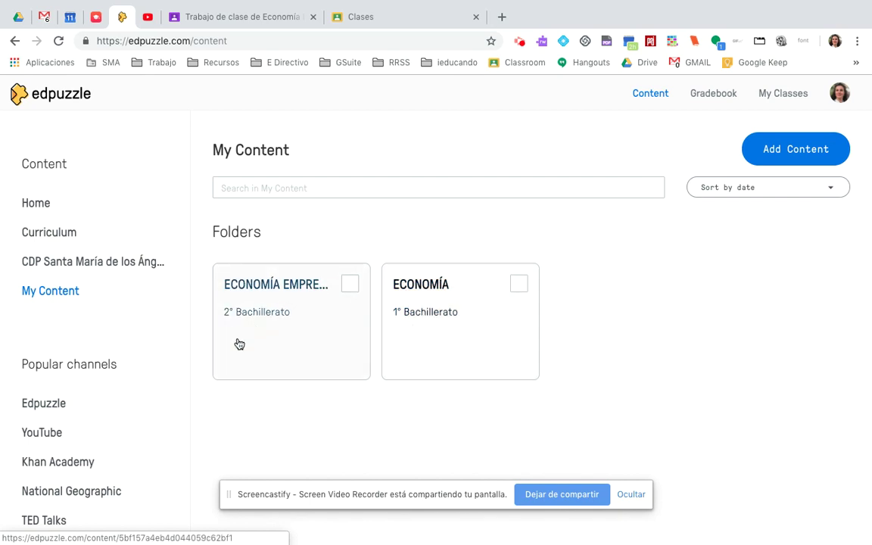
pyautogui.click(49, 438)
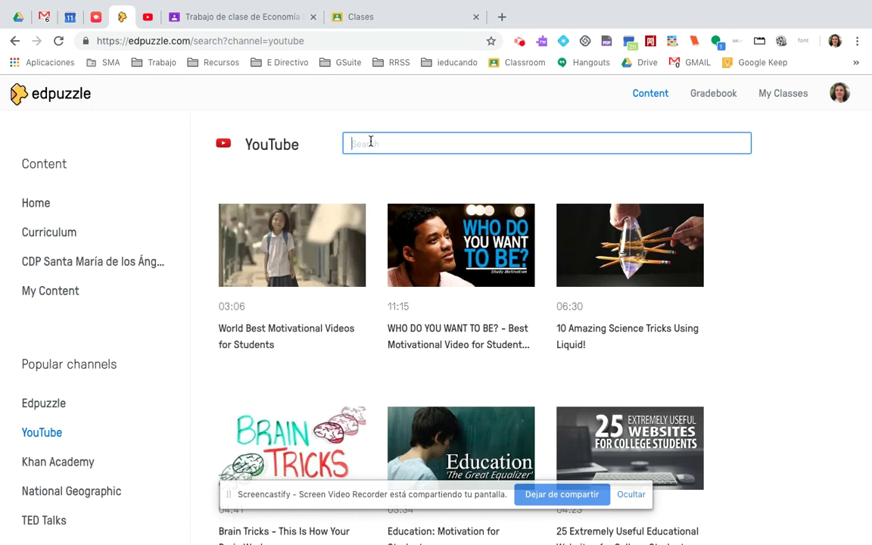
pyautogui.write('punto muerto')
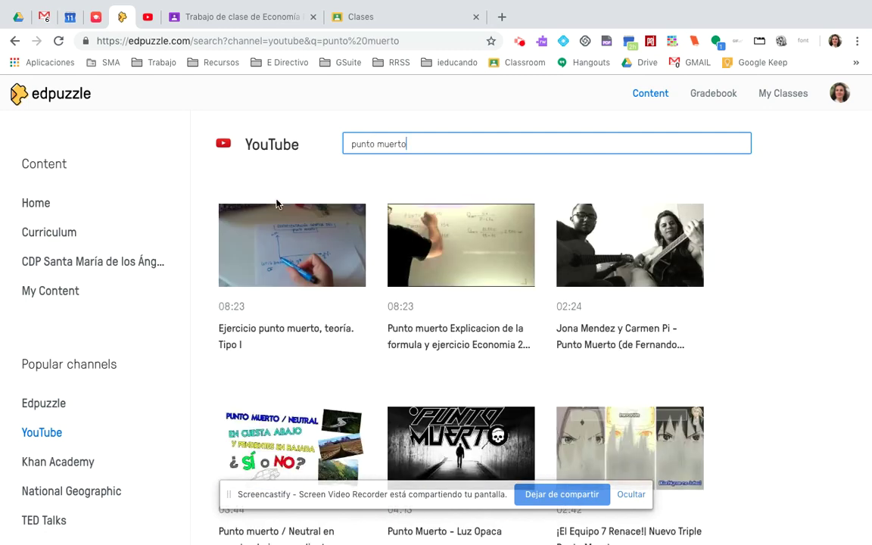
pyautogui.click(296, 306)
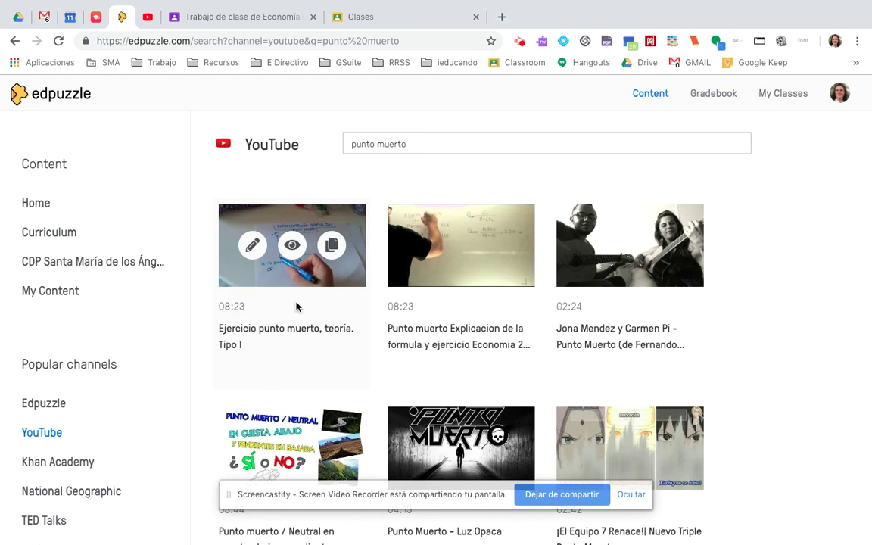
# Select the video "Estrategia y desarrollo empresarial 1" in My Content, inside the ECE 3 Estrategia subfolder of the 2° Bachillerato folder.
pyautogui.click(53, 293)
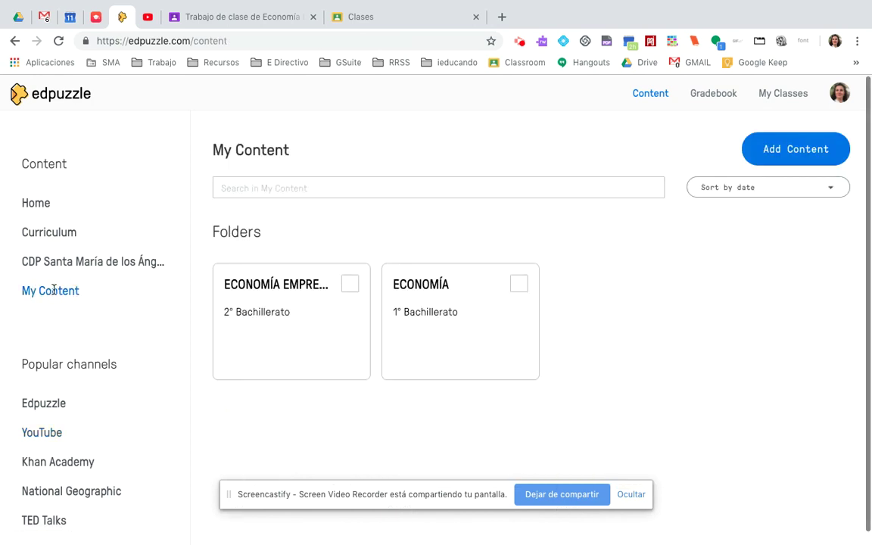
pyautogui.click(274, 291)
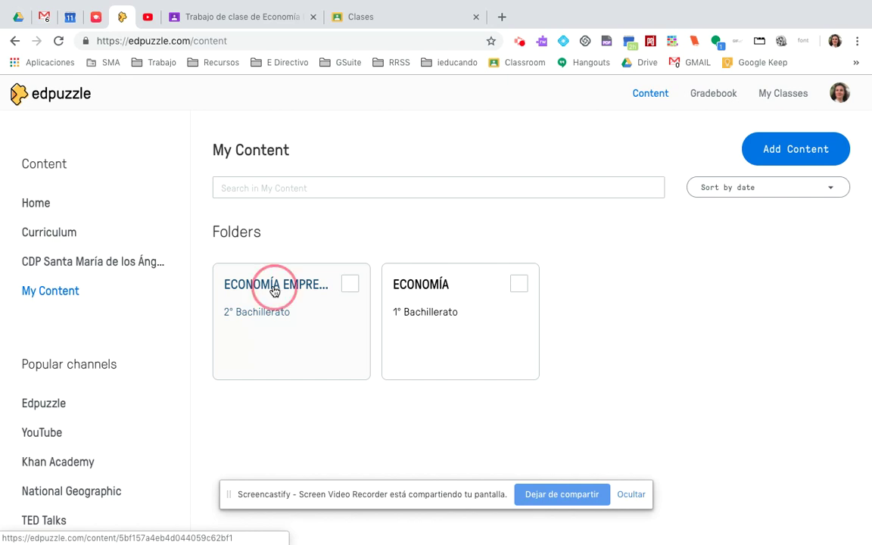
pyautogui.scroll(-2, 362, 351)
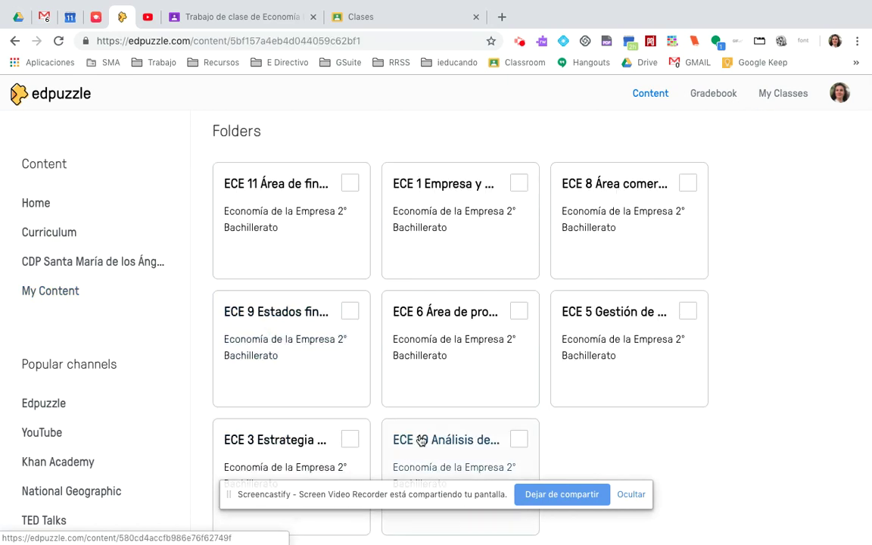
pyautogui.scroll(-1, 409, 443)
pyautogui.click(265, 431)
pyautogui.scroll(-3, 438, 312)
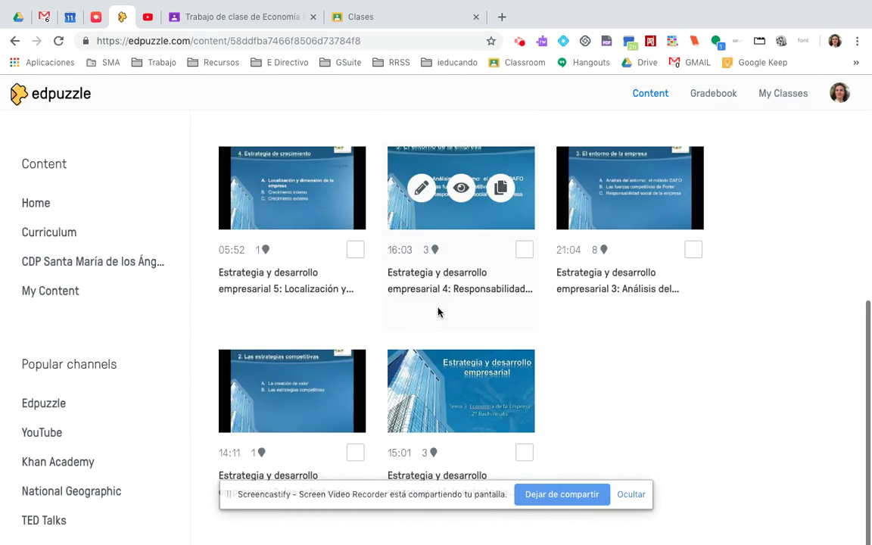
pyautogui.scroll(-1, 485, 386)
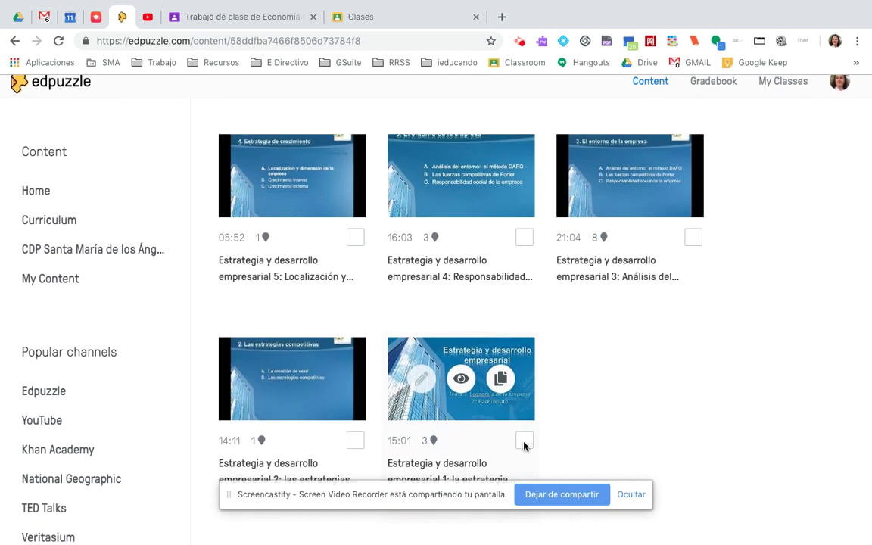
pyautogui.click(525, 440)
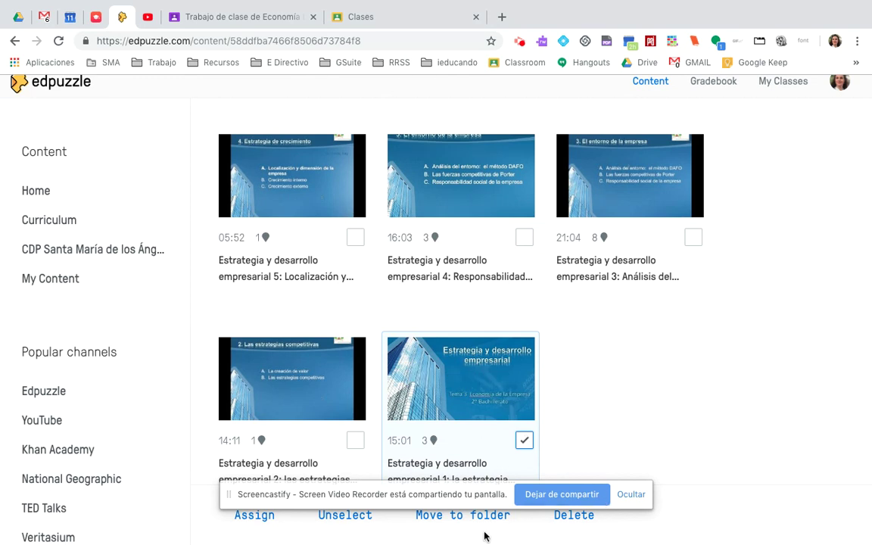
# Start assigning the selected video and choose Prueba 1 and Prueba 2 as its classes.
pyautogui.click(633, 497)
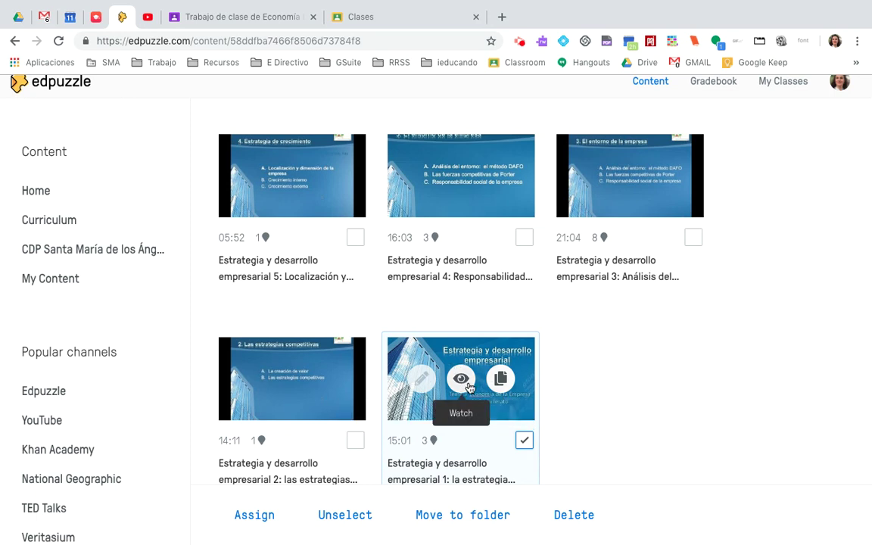
pyautogui.click(255, 517)
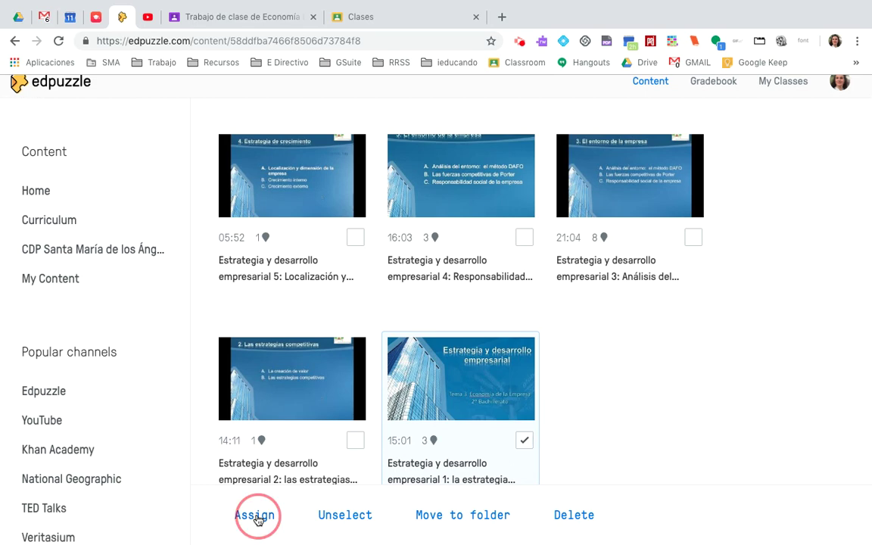
pyautogui.scroll(-3, 399, 371)
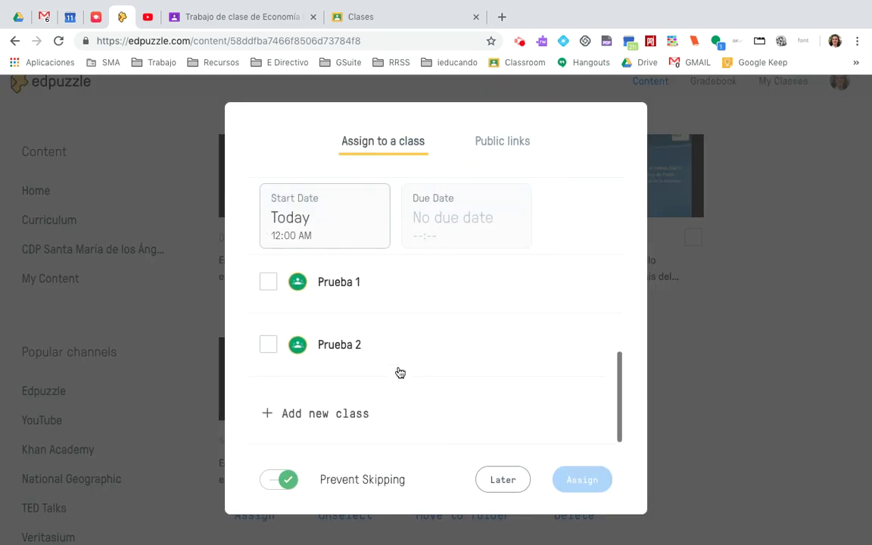
pyautogui.scroll(3, 399, 370)
pyautogui.scroll(-1, 399, 372)
pyautogui.scroll(-2, 400, 372)
pyautogui.scroll(3, 400, 373)
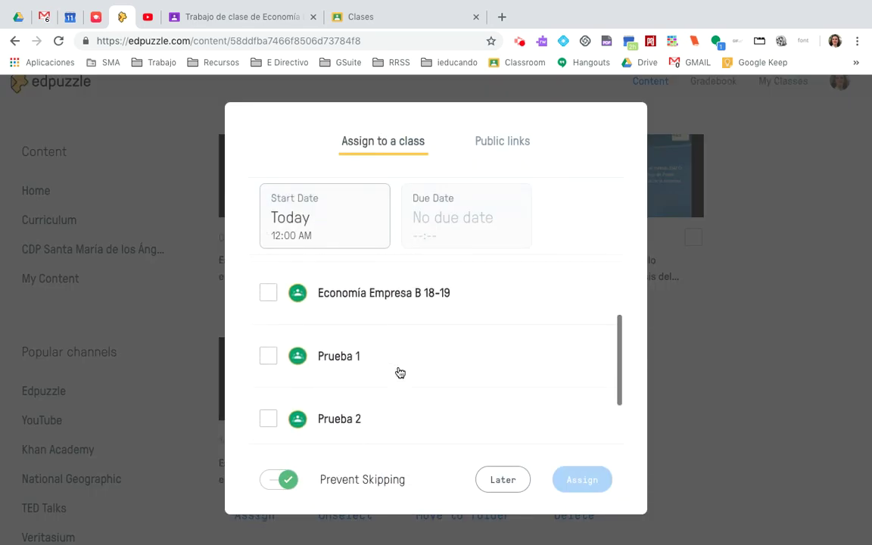
pyautogui.scroll(-3, 400, 372)
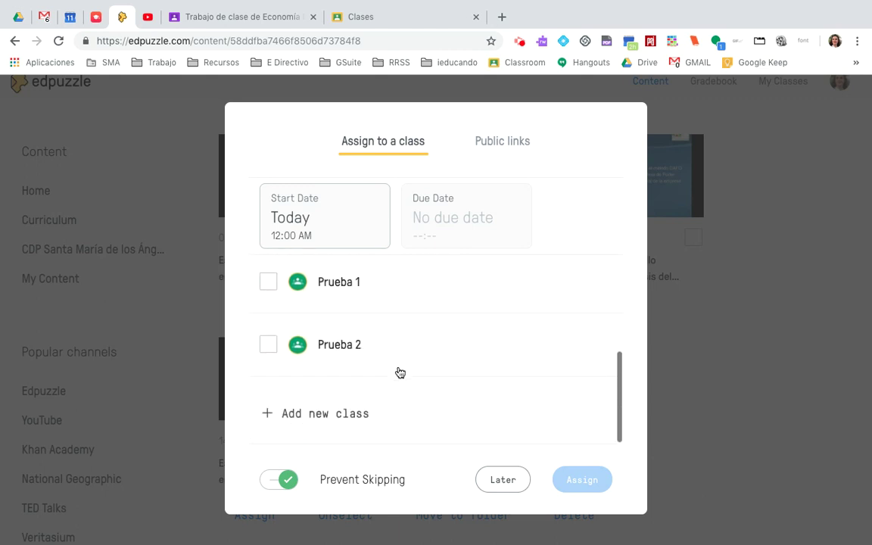
pyautogui.scroll(1, 400, 373)
pyautogui.scroll(1, 399, 372)
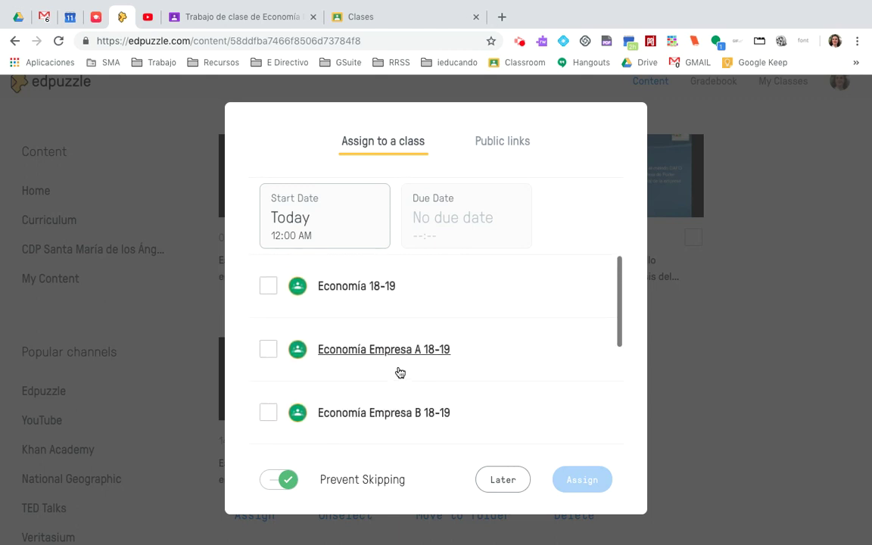
pyautogui.scroll(-3, 400, 373)
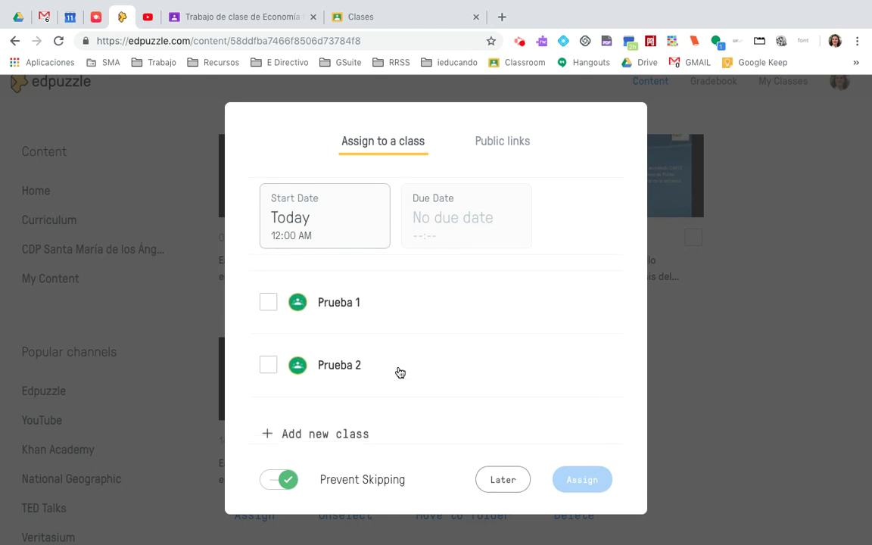
pyautogui.click(268, 303)
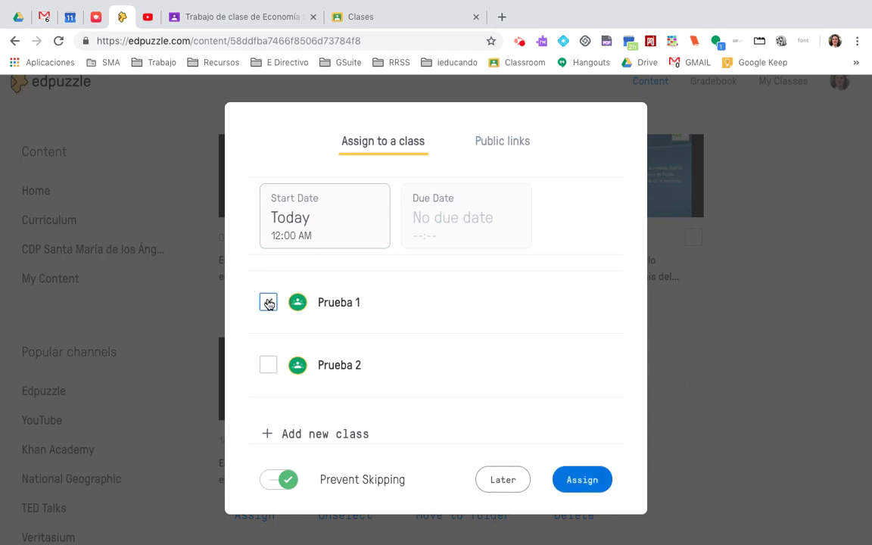
pyautogui.click(268, 366)
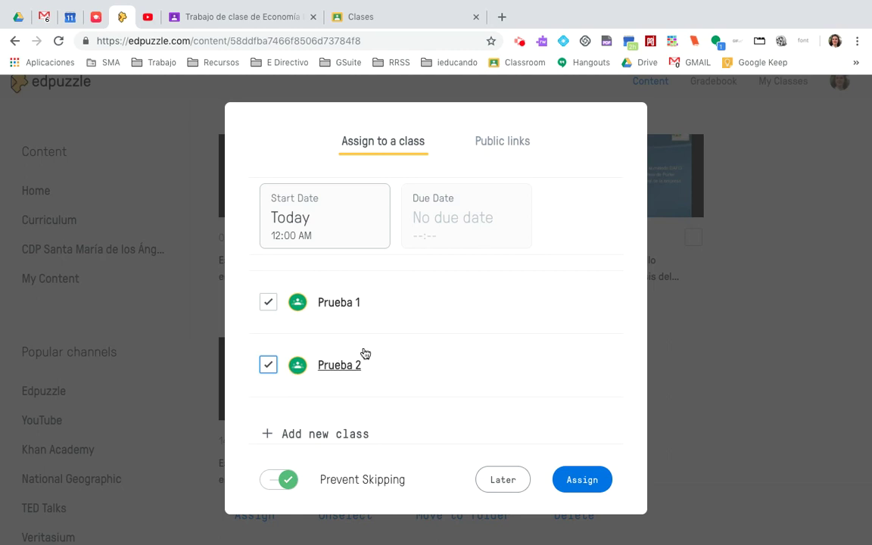
# Set the due date to January 31, 2019 at 11:59 PM and assign the video to the chosen classes.
pyautogui.click(469, 223)
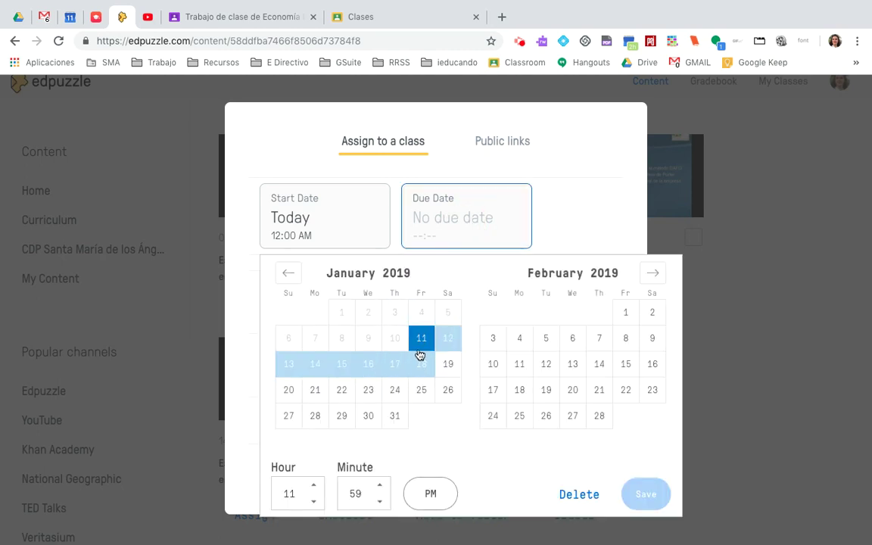
pyautogui.click(393, 414)
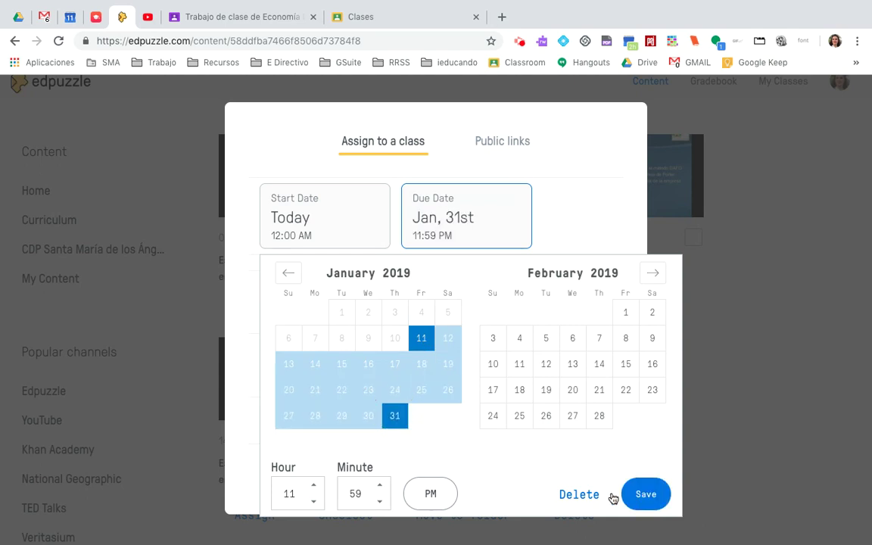
pyautogui.click(645, 494)
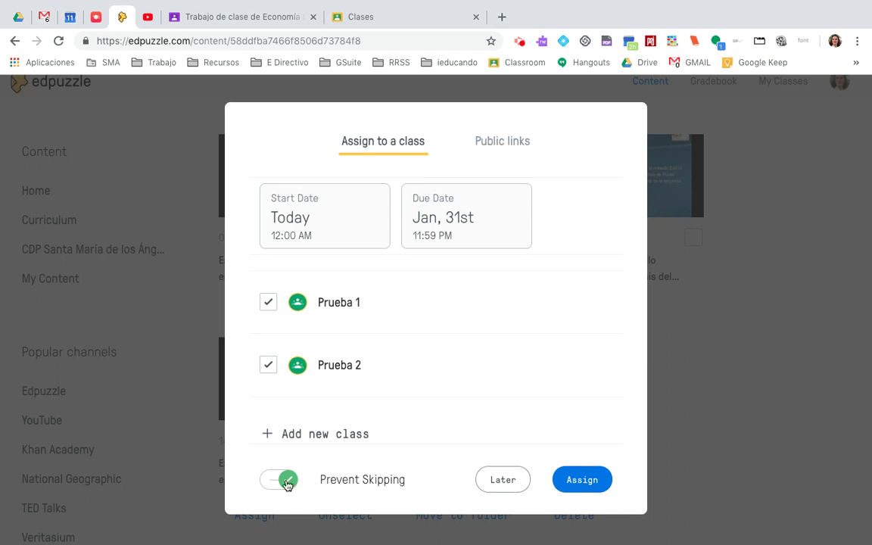
pyautogui.click(589, 482)
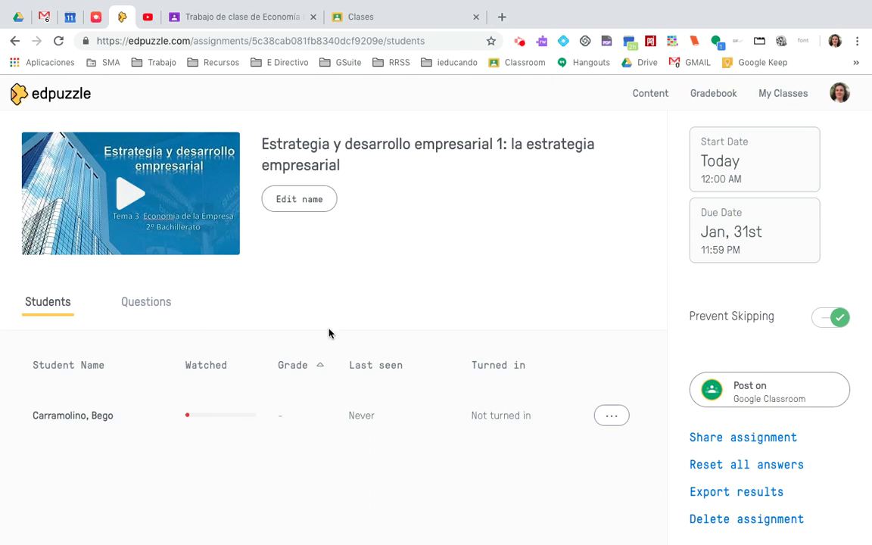
# Post the assignment on Google Classroom and add Prueba 2 to its target classes.
pyautogui.click(746, 395)
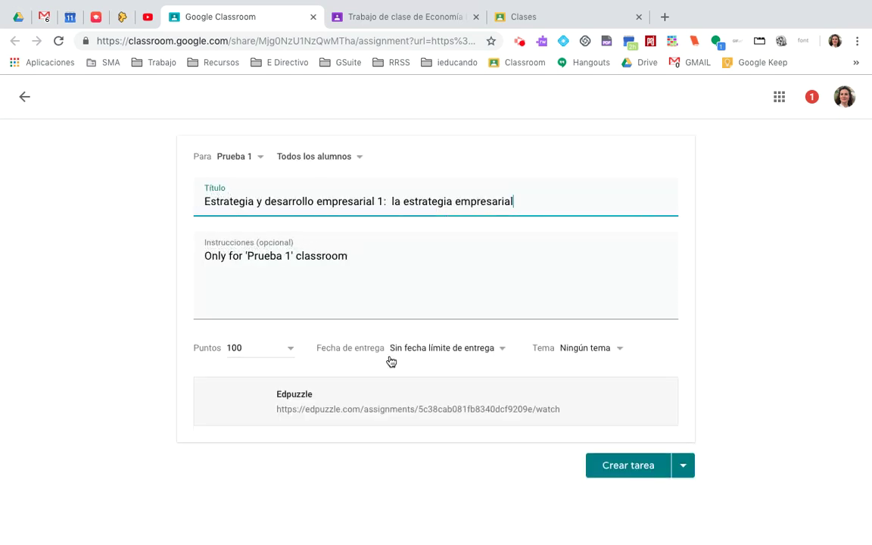
pyautogui.click(261, 160)
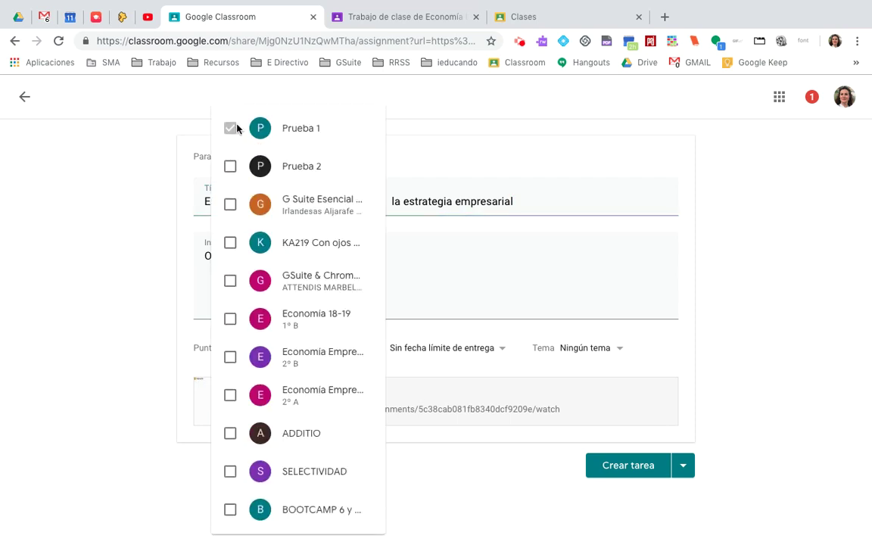
pyautogui.click(231, 166)
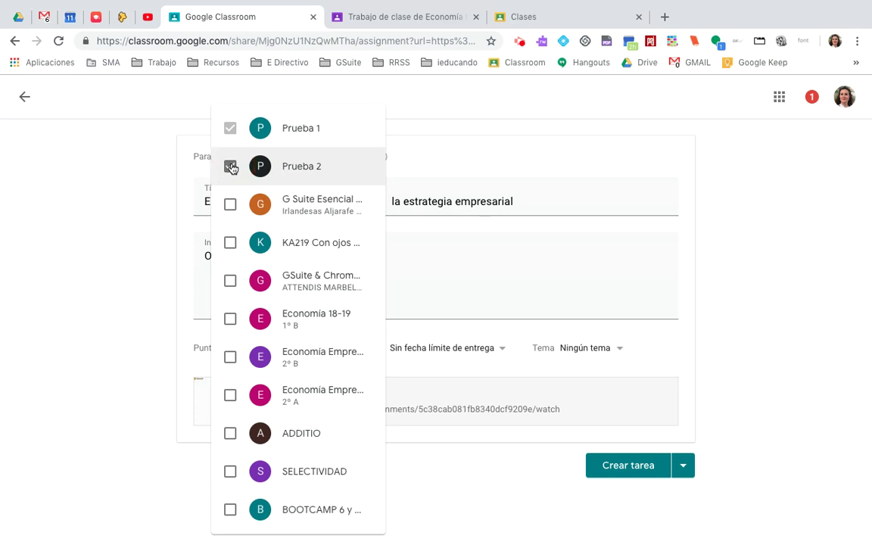
pyautogui.click(133, 186)
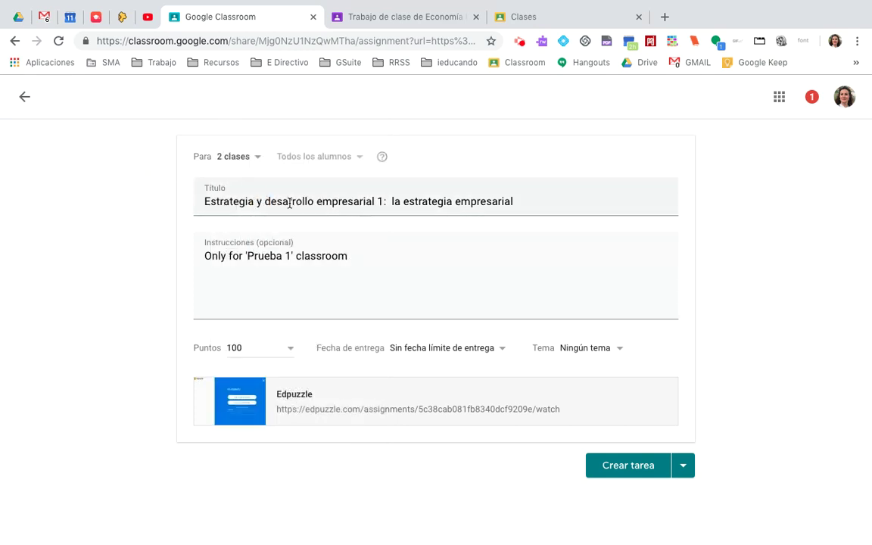
# Replace the task's instructions with "Vídeo de 10 minutos de duración correspondiente a la clase del lunes 14 de enero".
pyautogui.click(316, 201)
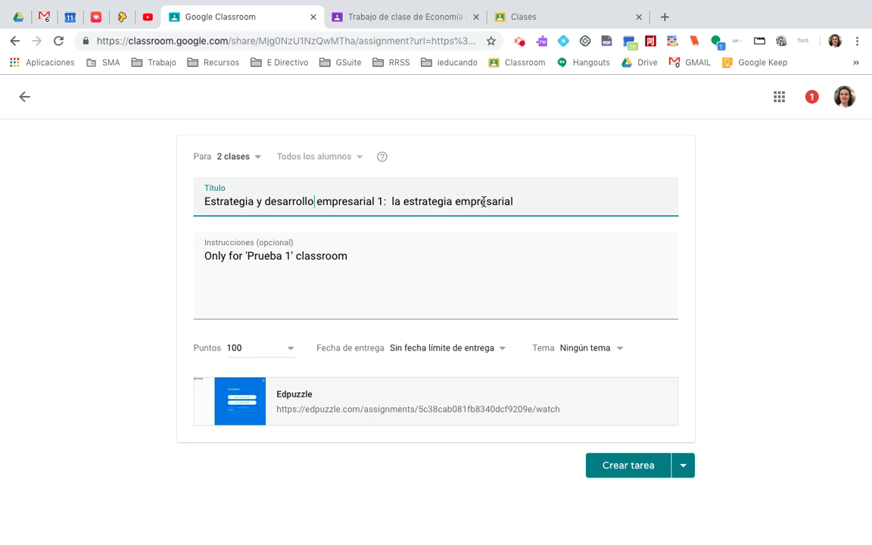
pyautogui.click(344, 256)
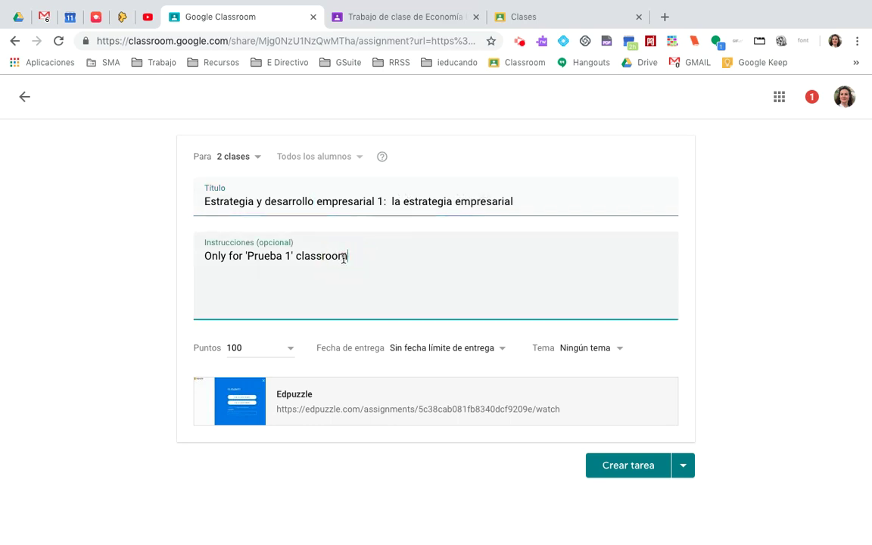
pyautogui.press('BackSpace')
pyautogui.press('BackSpace')
pyautogui.press('BackSpace')
pyautogui.press('BackSpace')
pyautogui.press('BackSpace')
pyautogui.press('BackSpace')
pyautogui.press('BackSpace')
pyautogui.press('BackSpace')
pyautogui.press('BackSpace')
pyautogui.press('BackSpace')
pyautogui.press('BackSpace')
pyautogui.press('BackSpace')
pyautogui.press('BackSpace')
pyautogui.press('BackSpace')
pyautogui.press('BackSpace')
pyautogui.press('BackSpace')
pyautogui.press('BackSpace')
pyautogui.press('BackSpace')
pyautogui.press('BackSpace')
pyautogui.press('BackSpace')
pyautogui.press('BackSpace')
pyautogui.press('BackSpace')
pyautogui.write('Vídeo de 10 minutos de duración correspond')
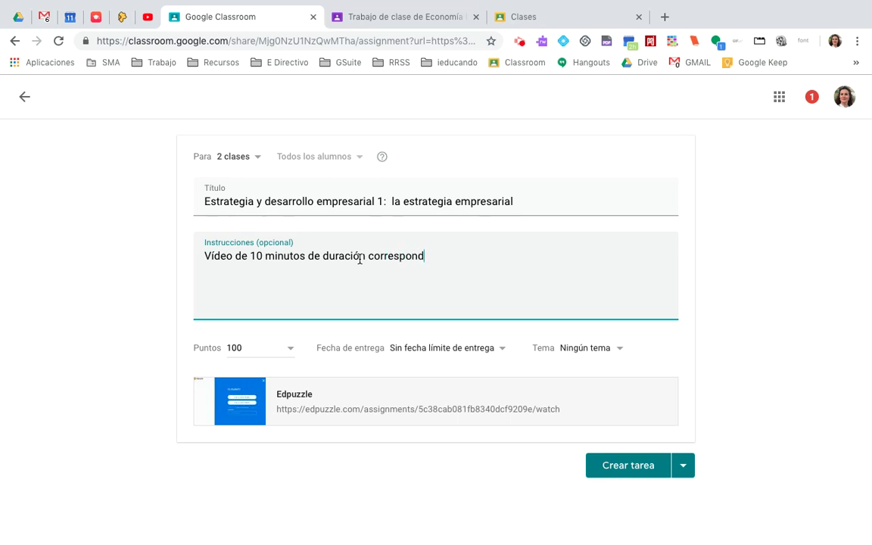
pyautogui.write('iente a la clase del l')
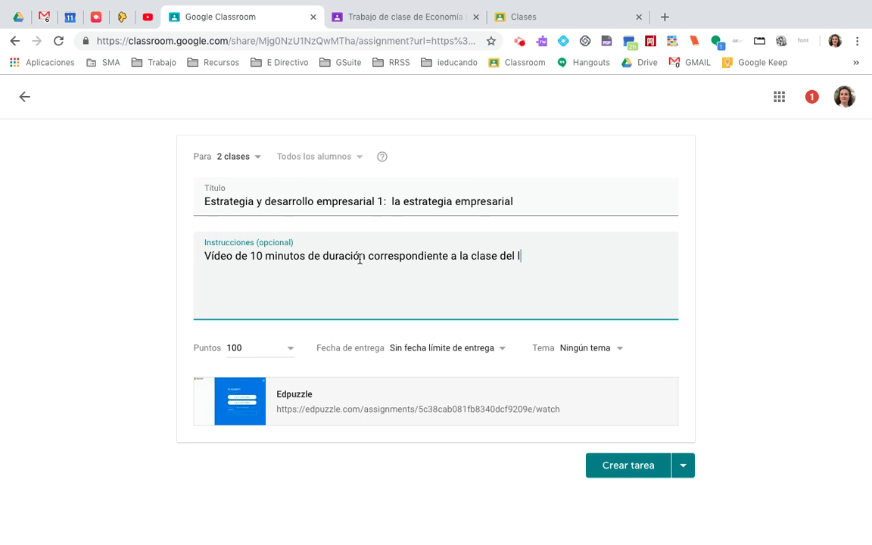
pyautogui.write('unes 14 de enero')
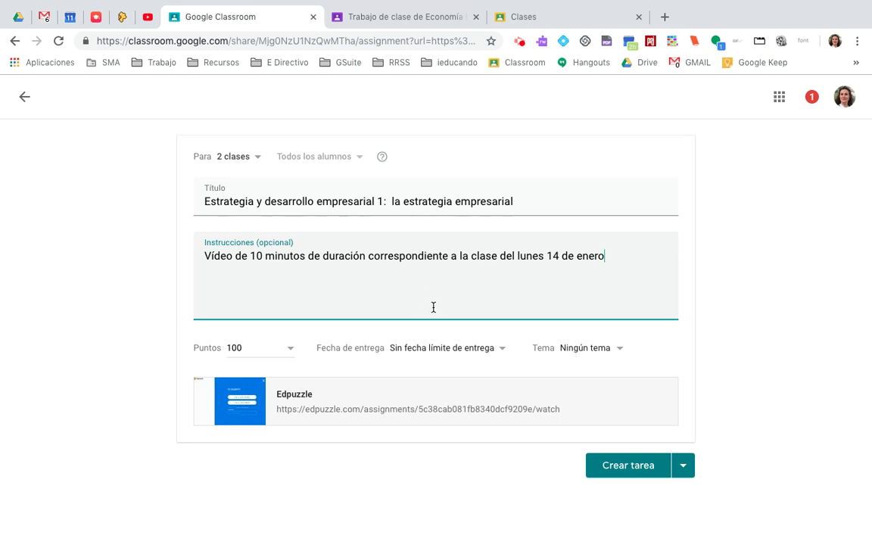
# Make the task ungraded (Sin puntuar) and set its due date to 13 January 2019 at 23:59.
pyautogui.click(288, 352)
pyautogui.click(260, 378)
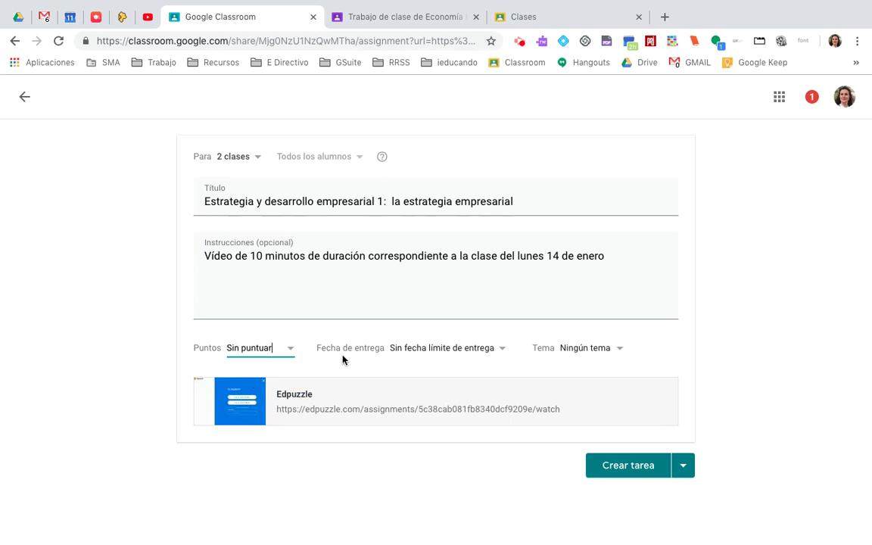
pyautogui.click(497, 350)
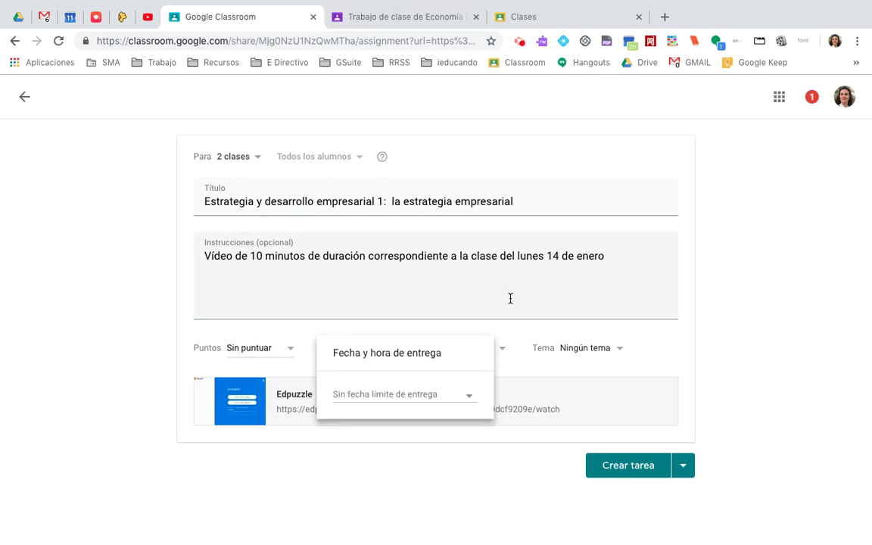
pyautogui.click(407, 393)
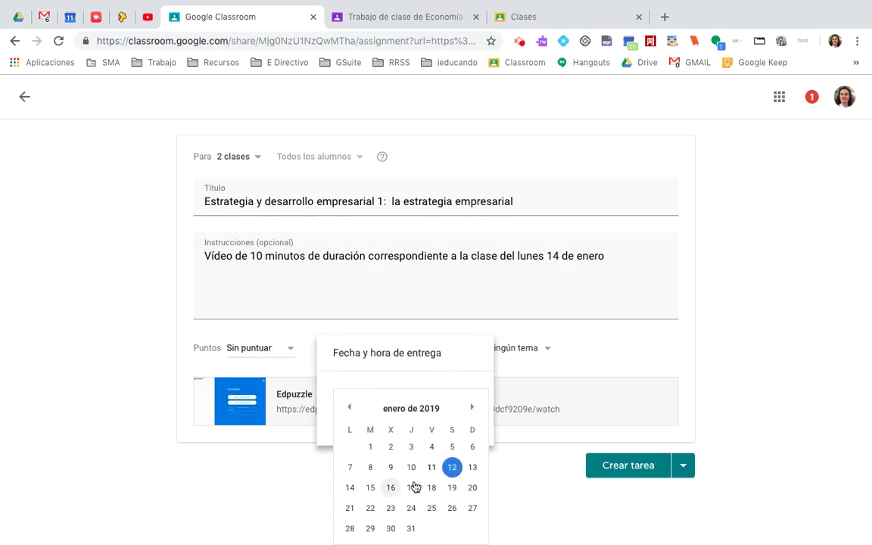
pyautogui.click(471, 470)
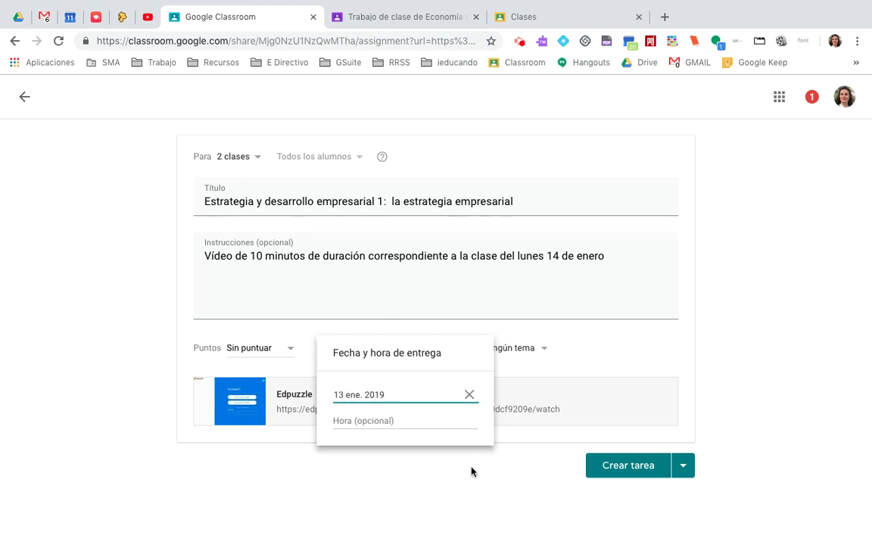
pyautogui.click(374, 421)
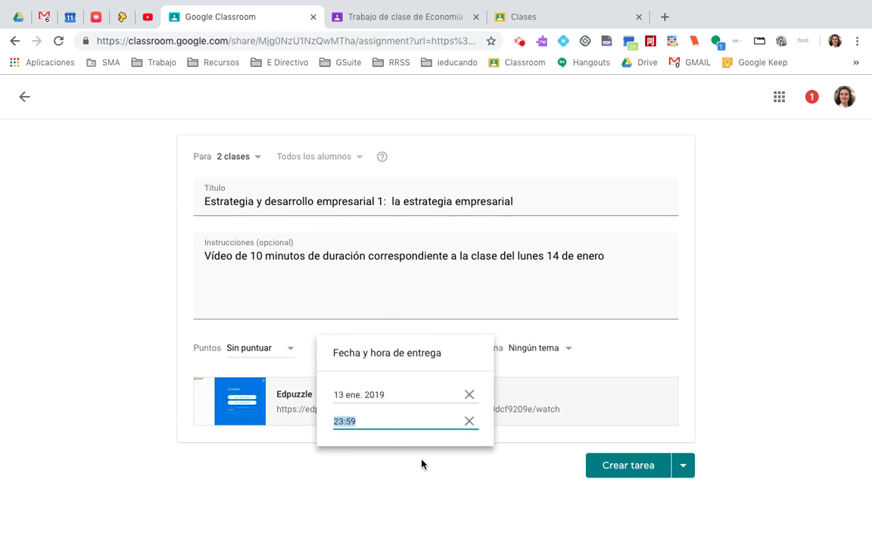
pyautogui.click(452, 482)
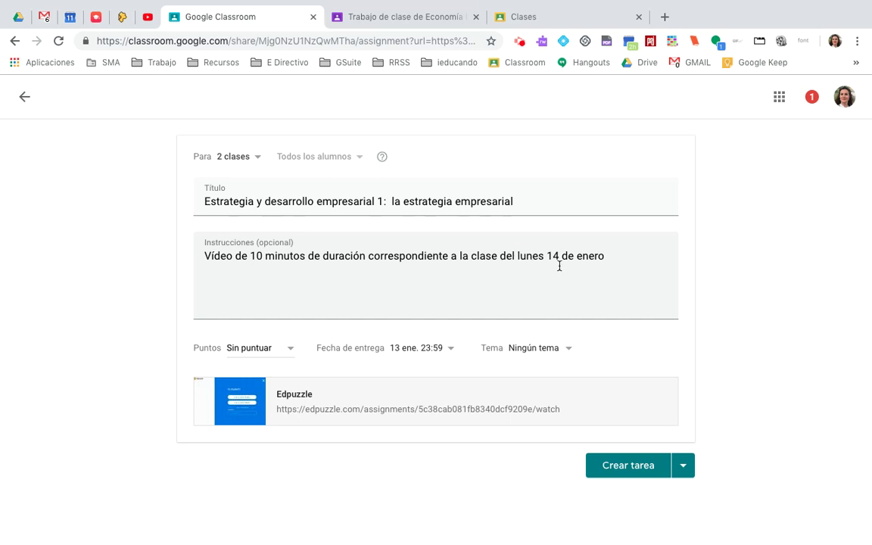
# Create the topic "Tema 3 Estrategia empresarial" for the task and publish it.
pyautogui.click(568, 349)
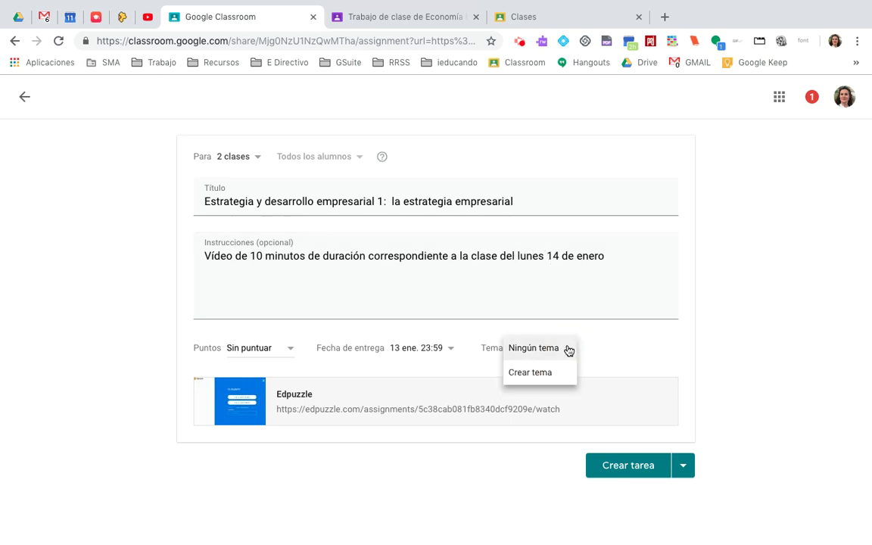
pyautogui.click(537, 375)
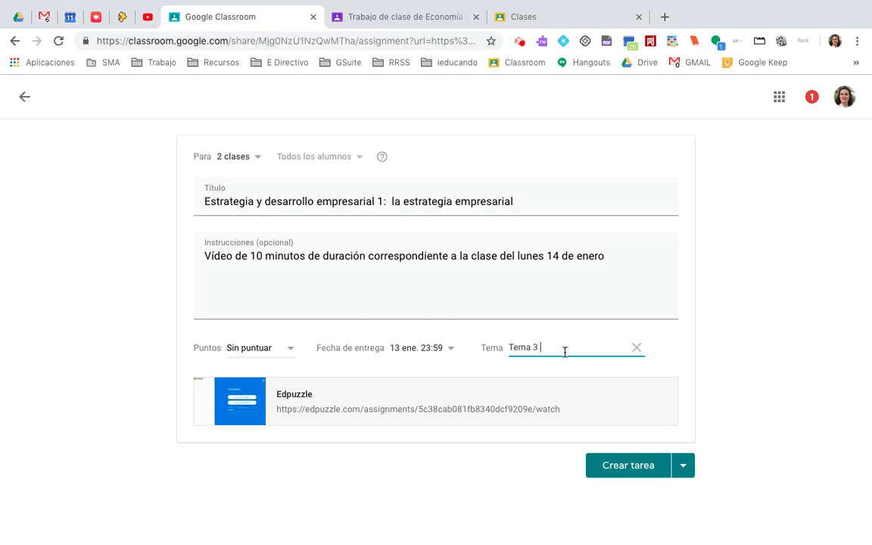
pyautogui.write('tegia empresarial')
pyautogui.click(637, 469)
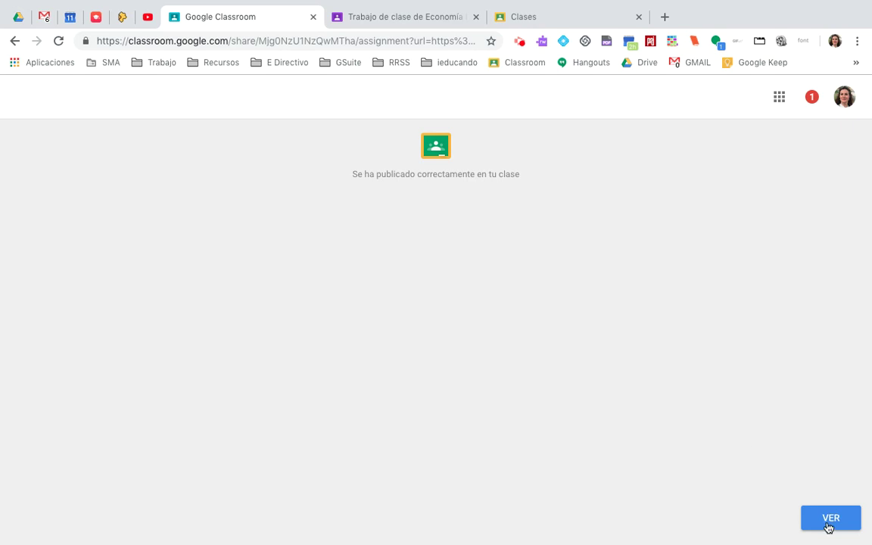
# Check the published task in the classwork of Prueba 1 and Prueba 2.
pyautogui.click(829, 517)
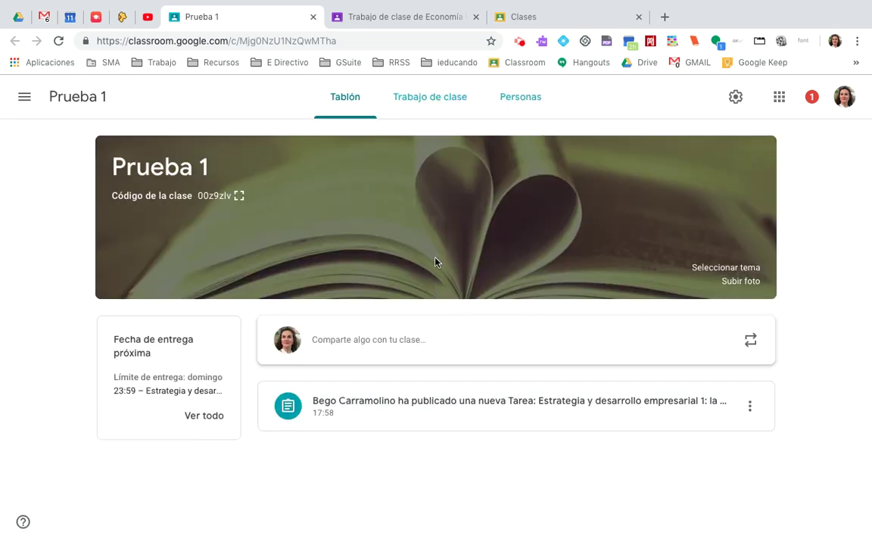
pyautogui.click(429, 98)
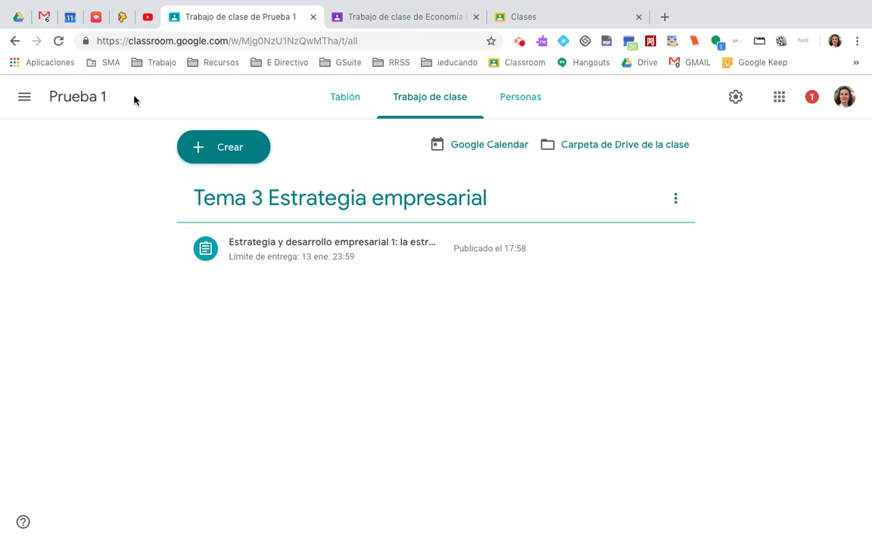
pyautogui.click(24, 101)
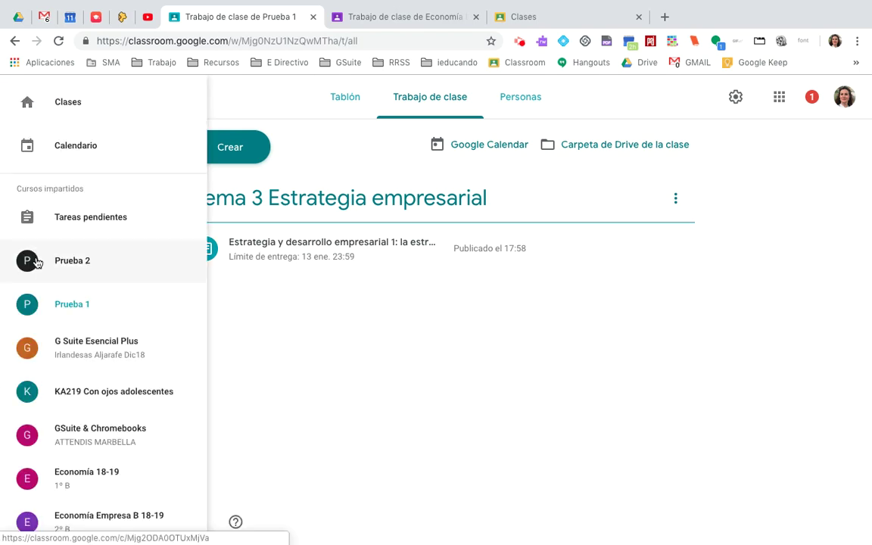
pyautogui.click(86, 266)
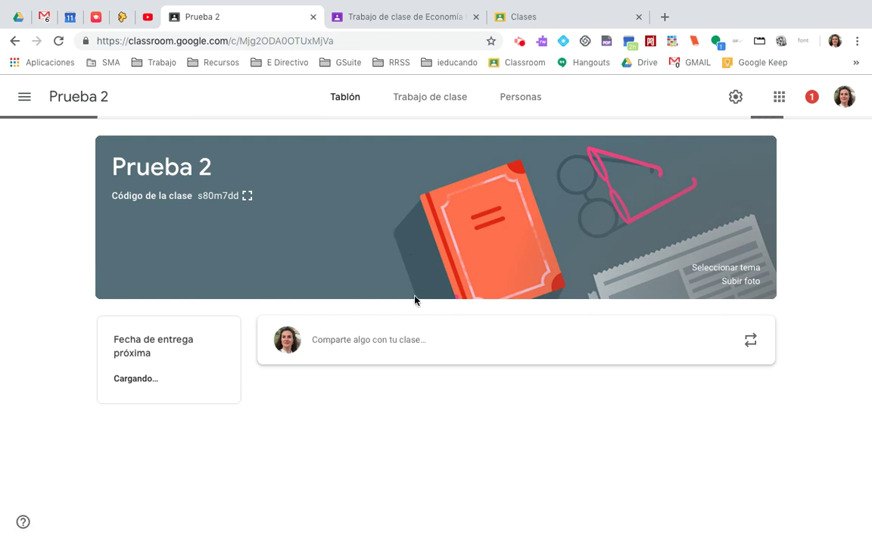
pyautogui.click(425, 101)
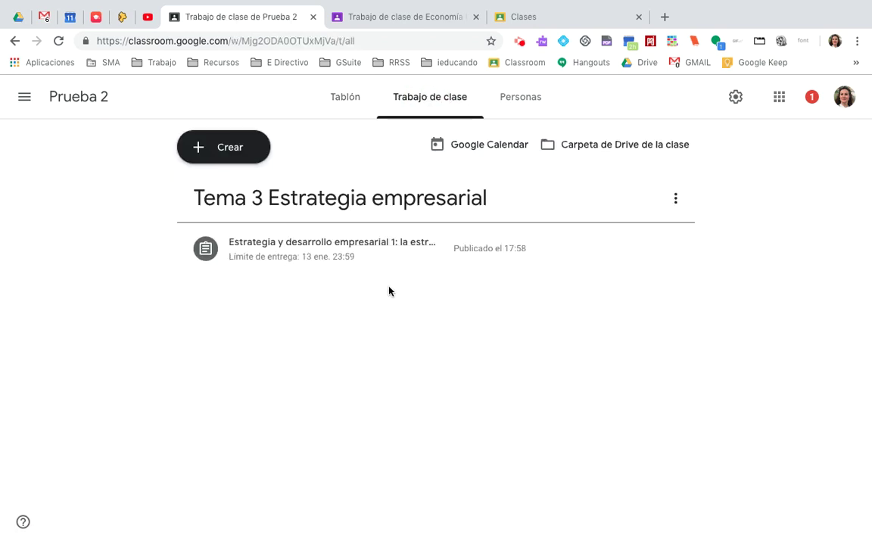
# Return to Edpuzzle and check the due assignments of Prueba 1 and Prueba 2, including the Prueba 2 students and the video's student progress.
pyautogui.click(123, 16)
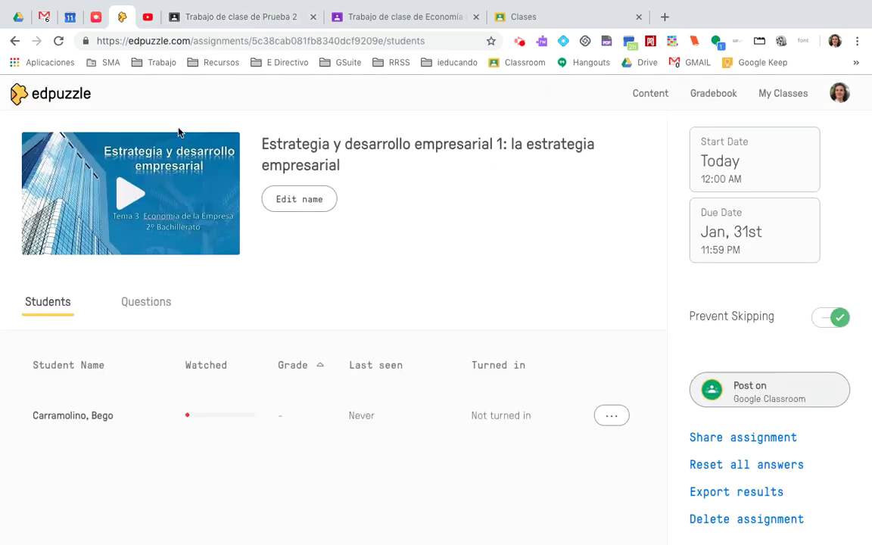
pyautogui.click(771, 95)
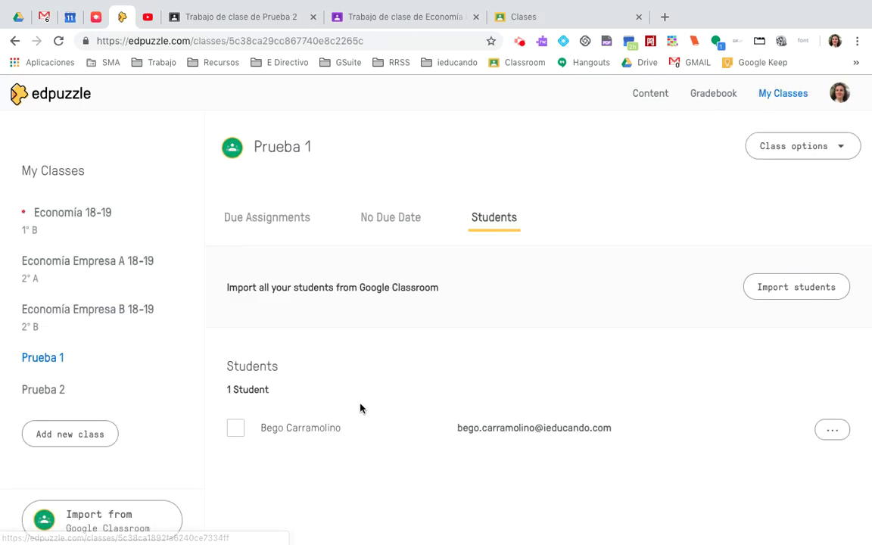
pyautogui.click(277, 222)
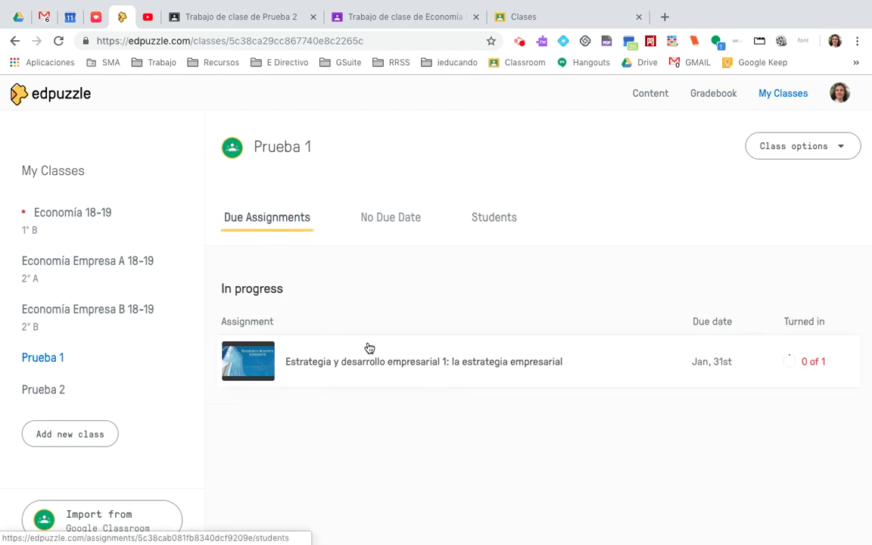
pyautogui.click(52, 399)
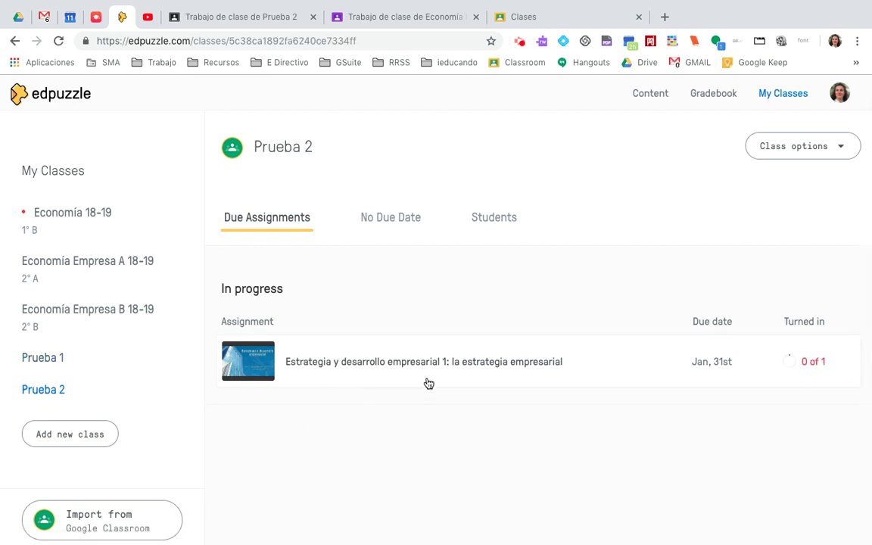
pyautogui.click(504, 219)
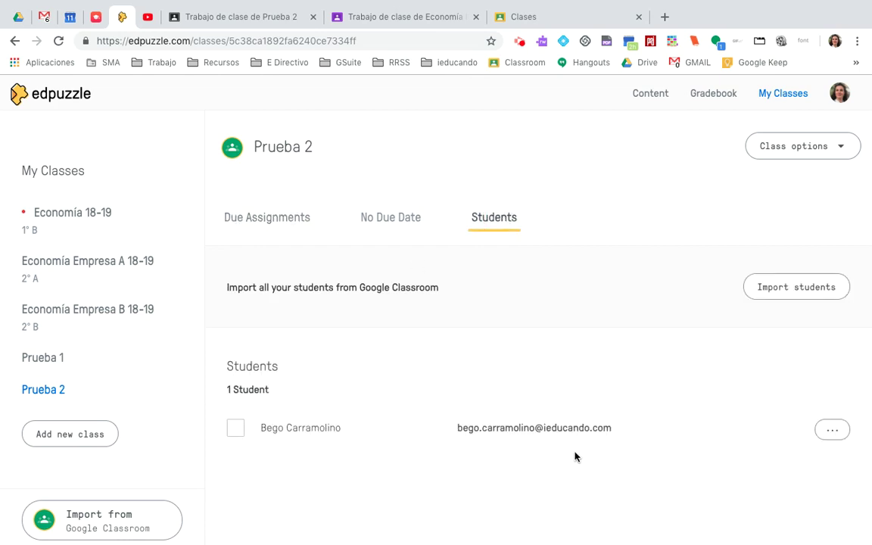
pyautogui.click(268, 221)
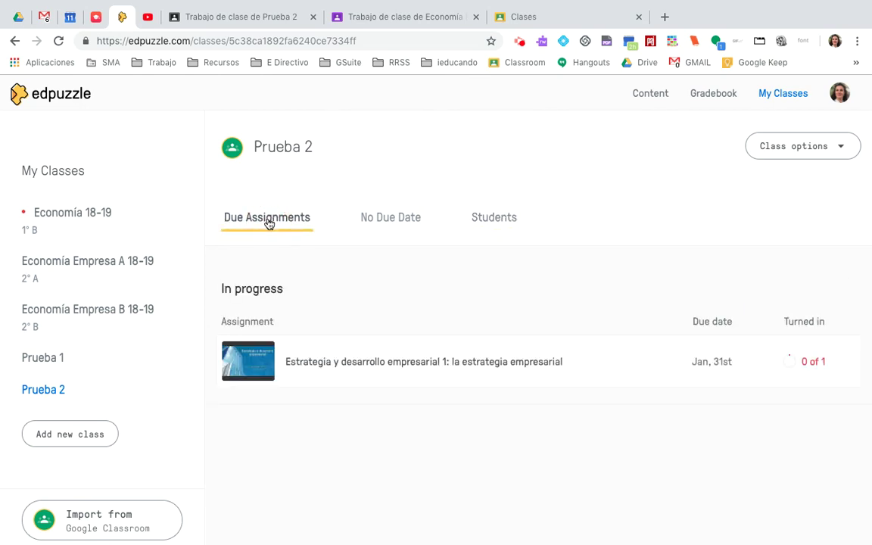
pyautogui.click(328, 364)
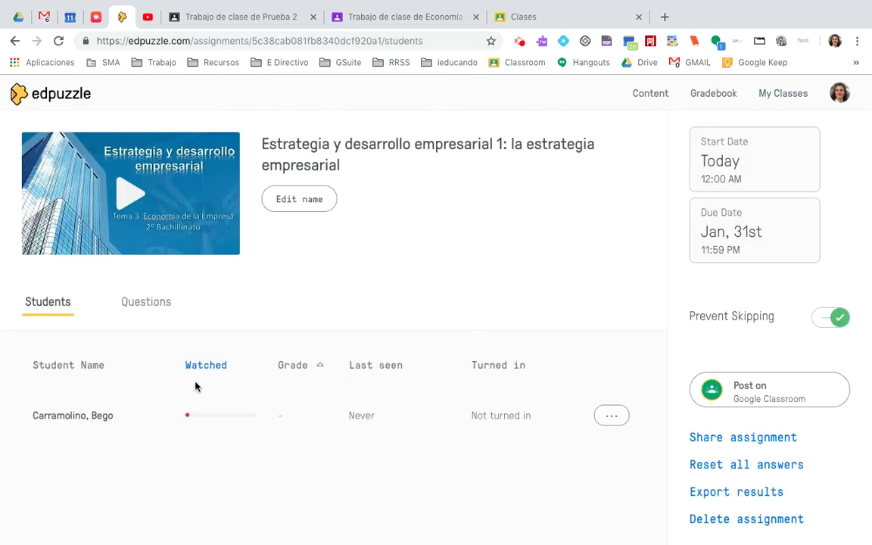